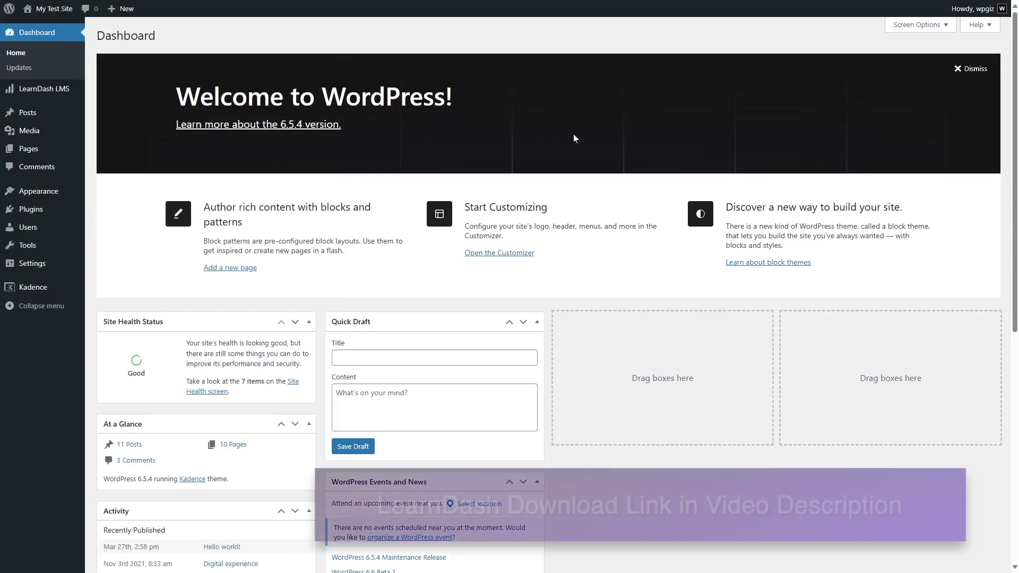
Look through the site's LearnDash lists of courses, topics and lessons.
mouse_move(39, 93)
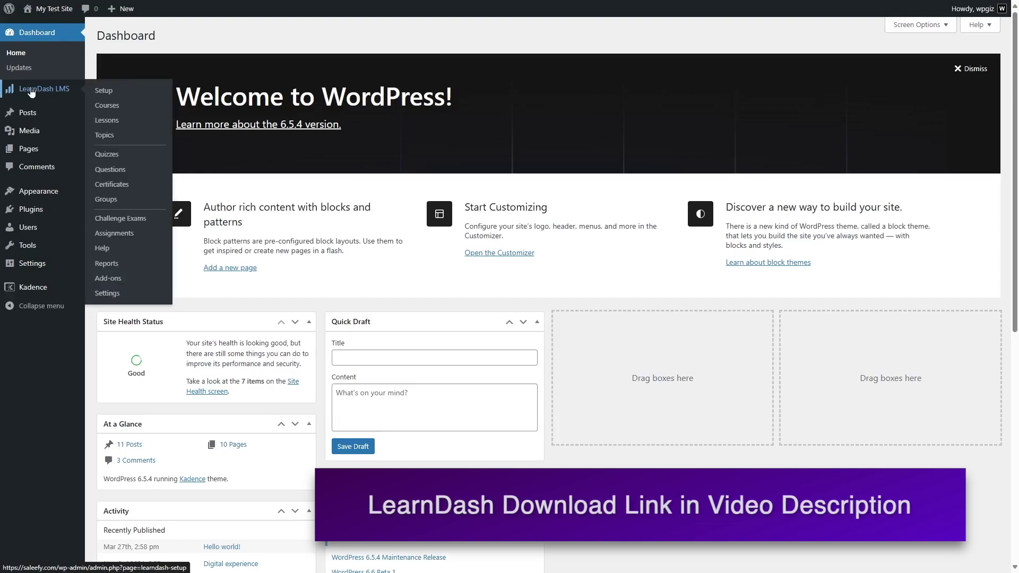
click(109, 110)
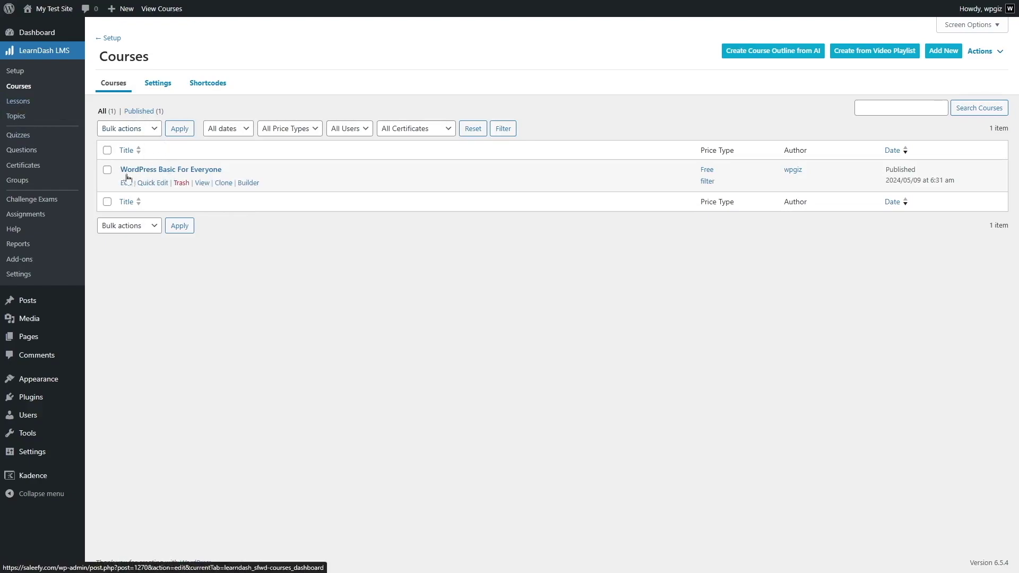
click(38, 119)
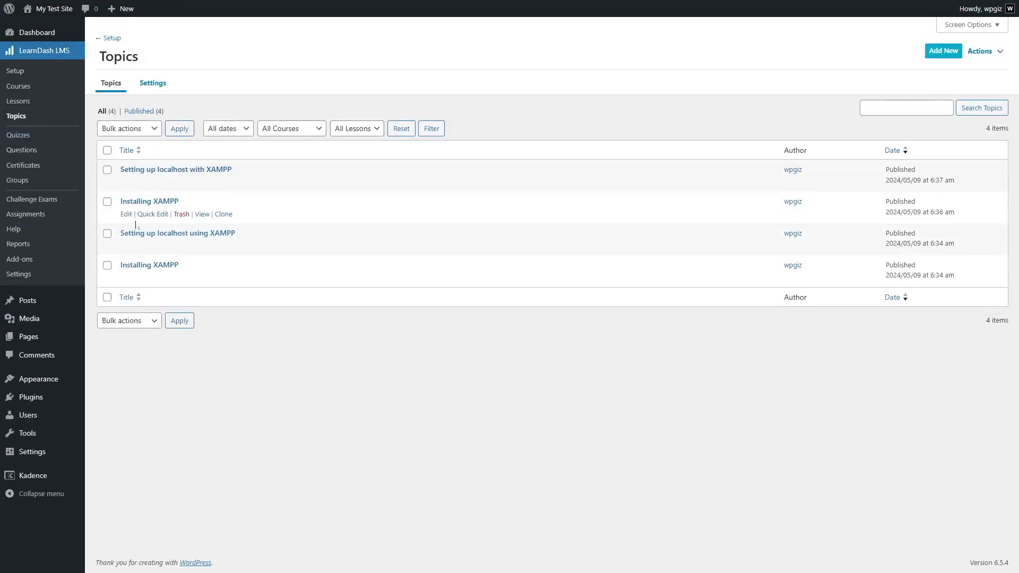
click(33, 106)
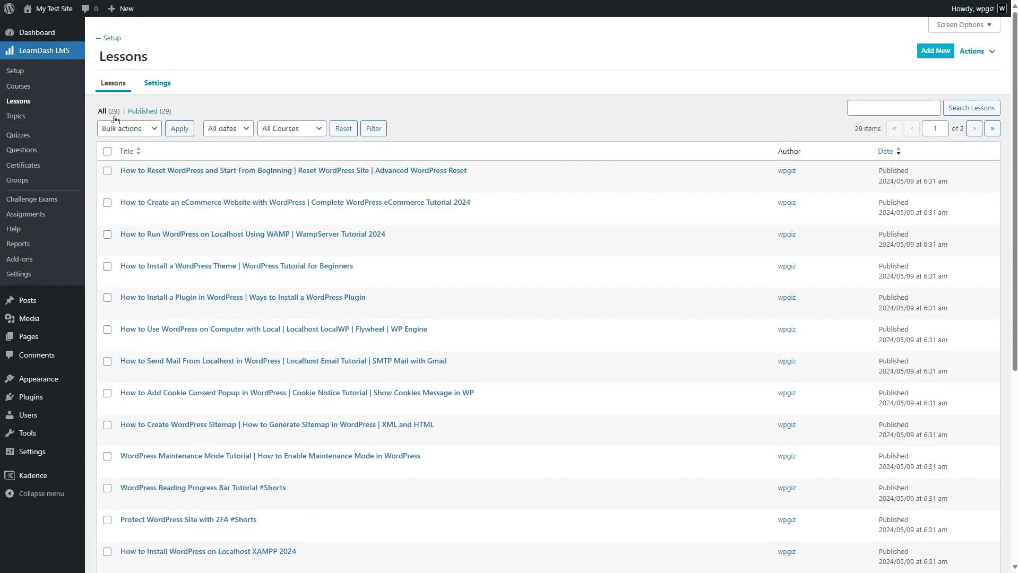
scroll(262, 316, down, 5)
scroll(262, 317, up, 5)
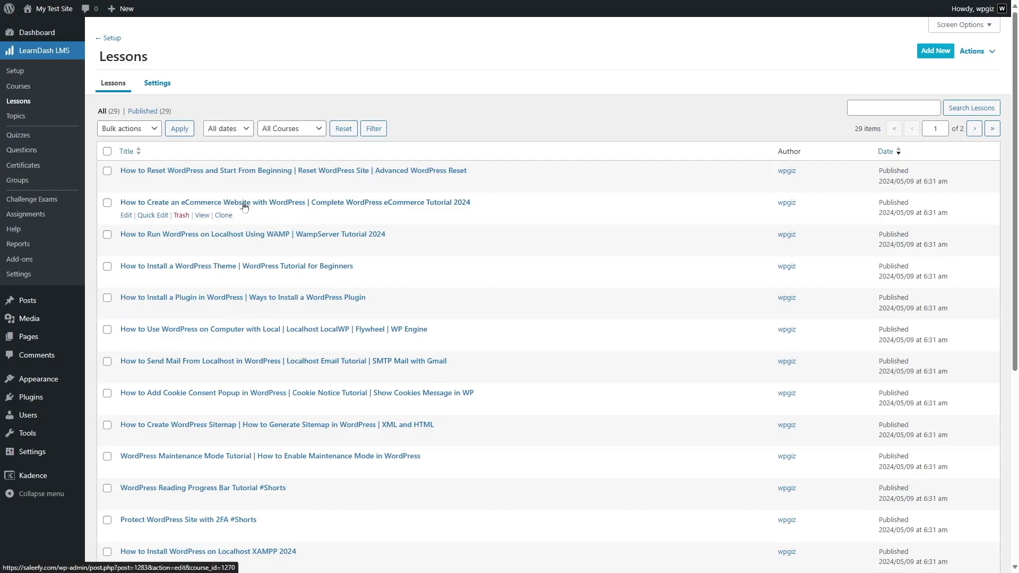
Open the settings of the Installing XAMPP topic published at 6:36 am.
click(22, 123)
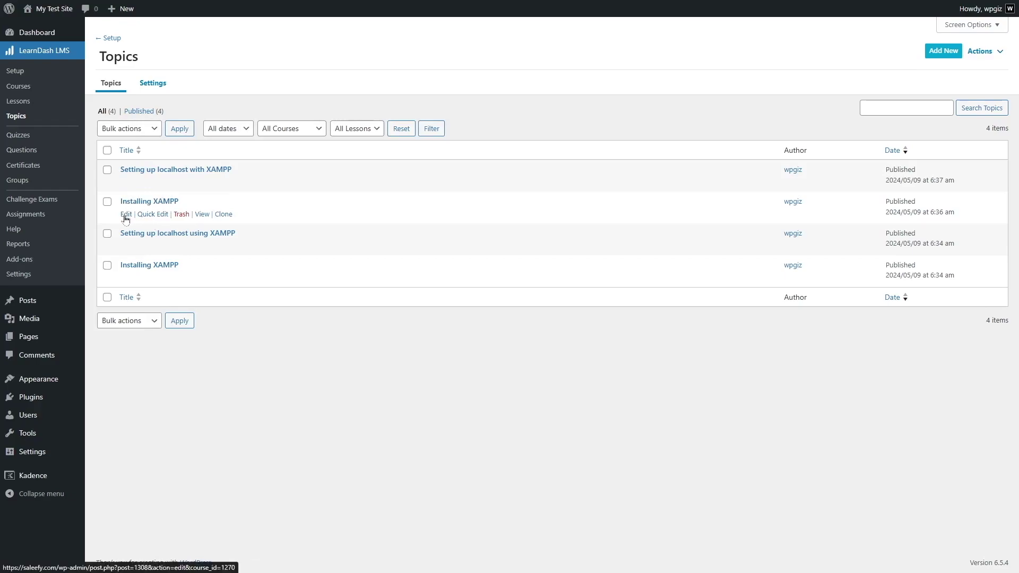
click(125, 215)
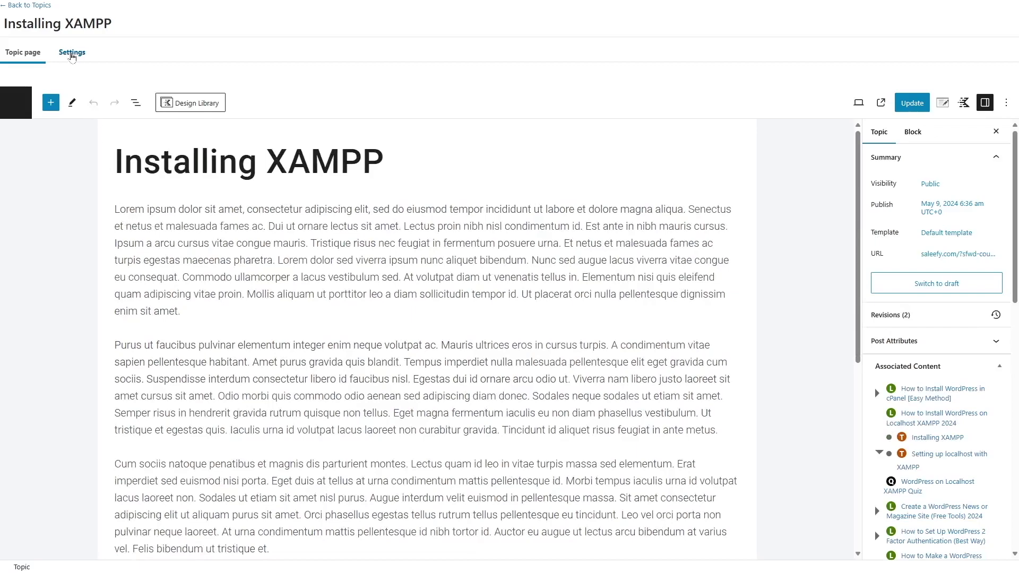
click(72, 53)
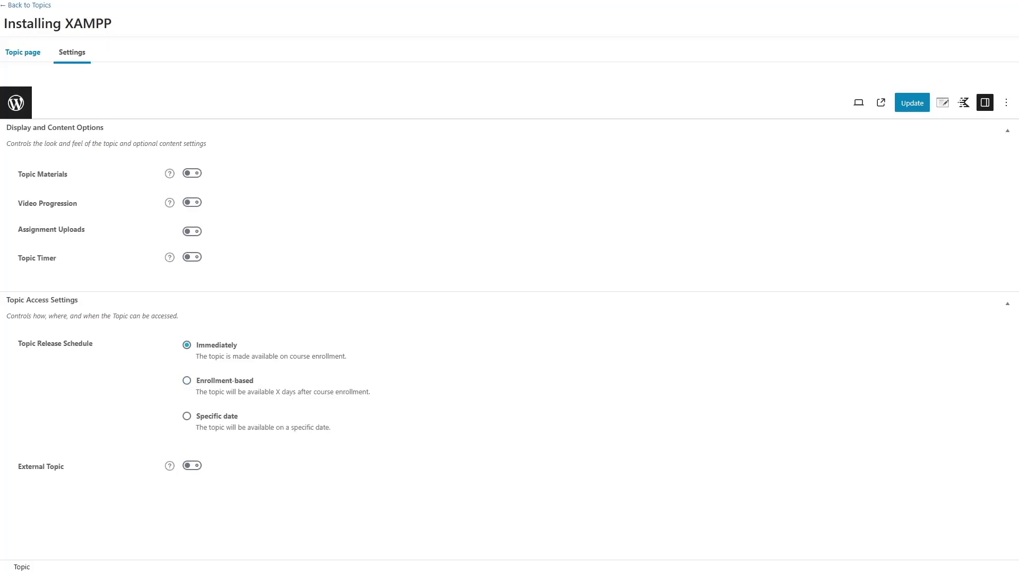
Set the topic's release schedule to enrollment-based, available 1 day after course enrollment.
click(187, 381)
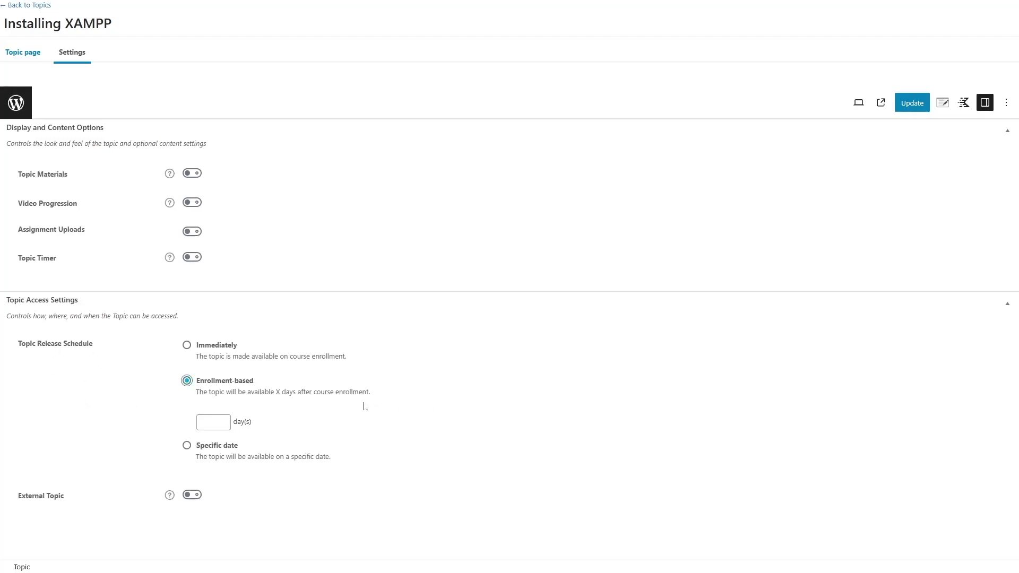
click(211, 423)
text(1)
Set the topic's release schedule to a specific date of 18 August 2024.
click(186, 446)
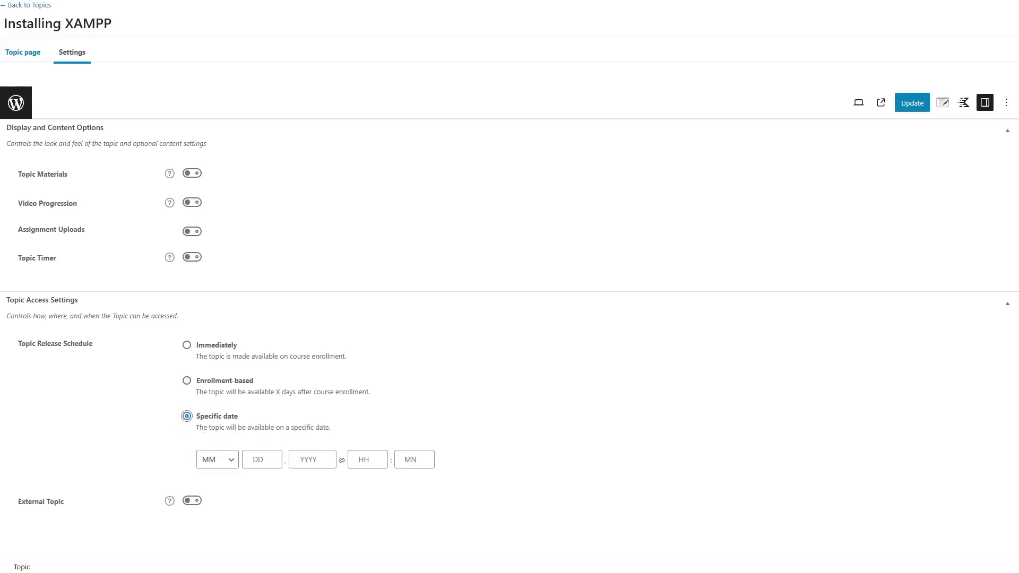
click(230, 460)
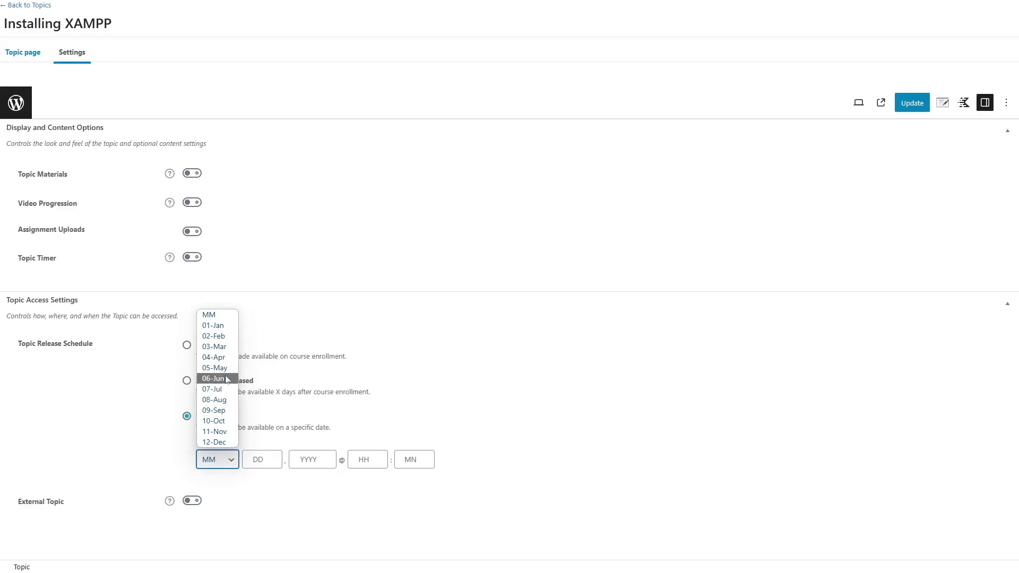
click(224, 399)
click(266, 459)
text(18)
click(313, 459)
text(2024)
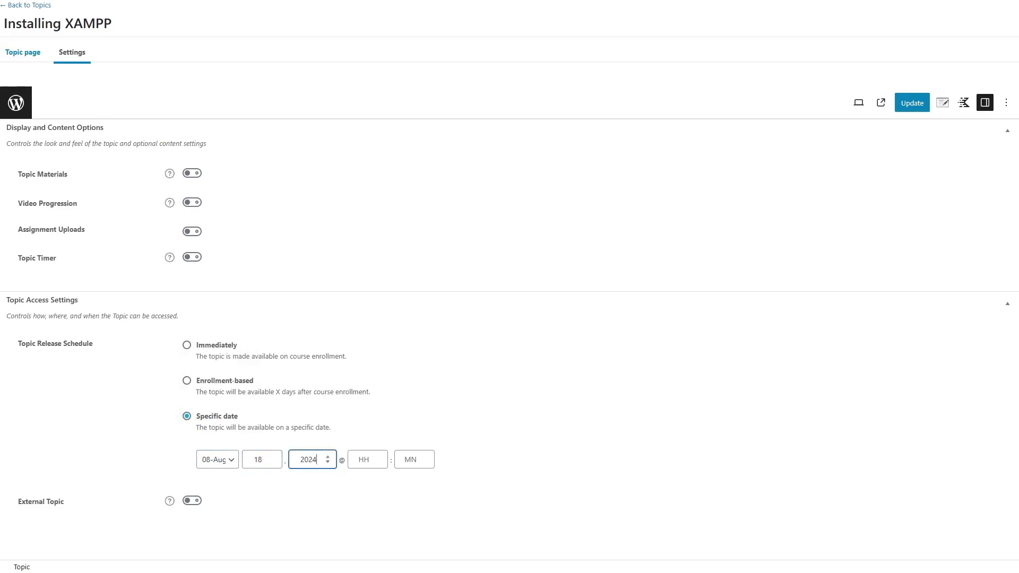
click(364, 460)
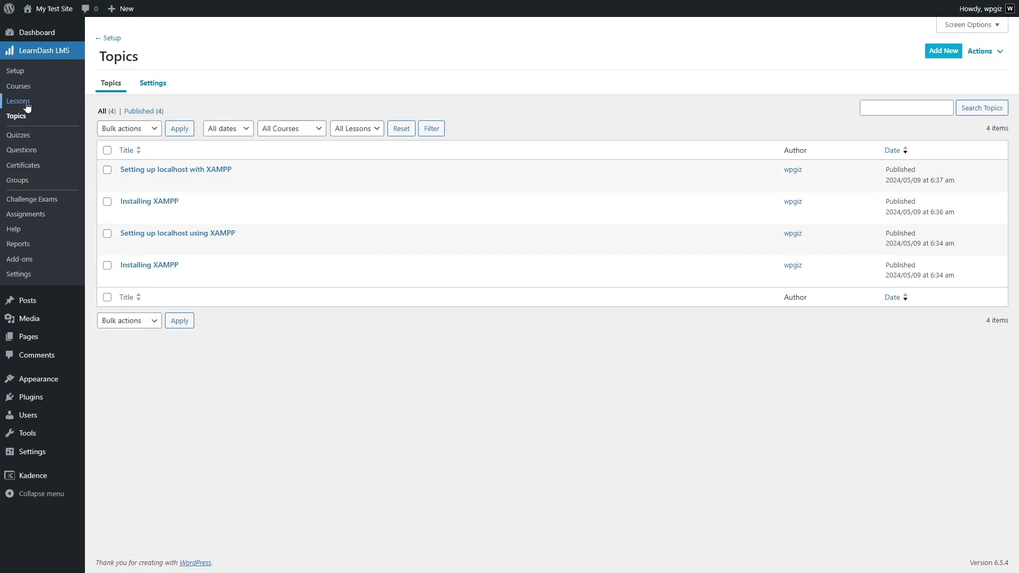
Open the settings of the lesson "How to Create an eCommerce Website with WordPress" at its Lesson Access Settings.
click(28, 107)
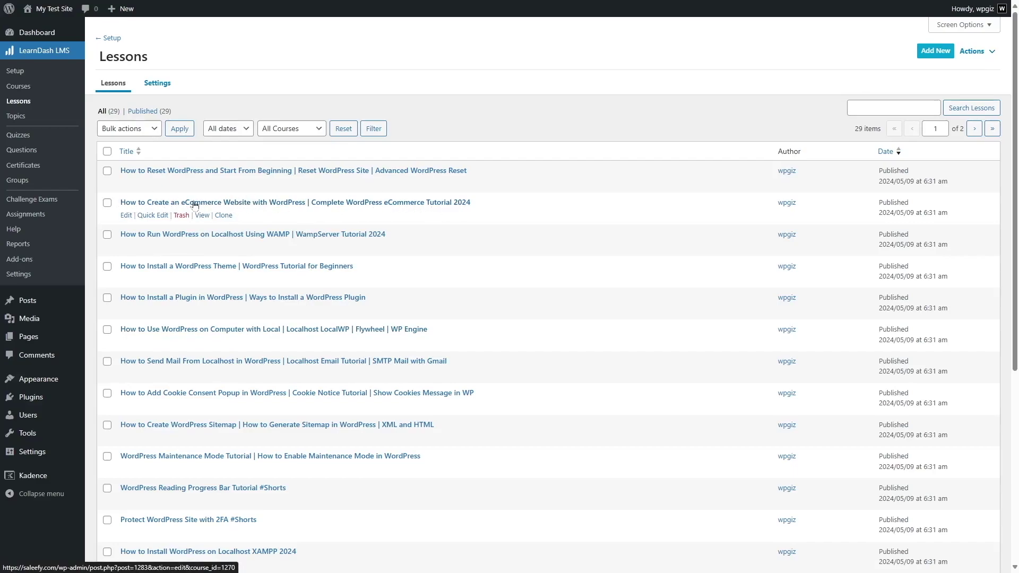
click(127, 216)
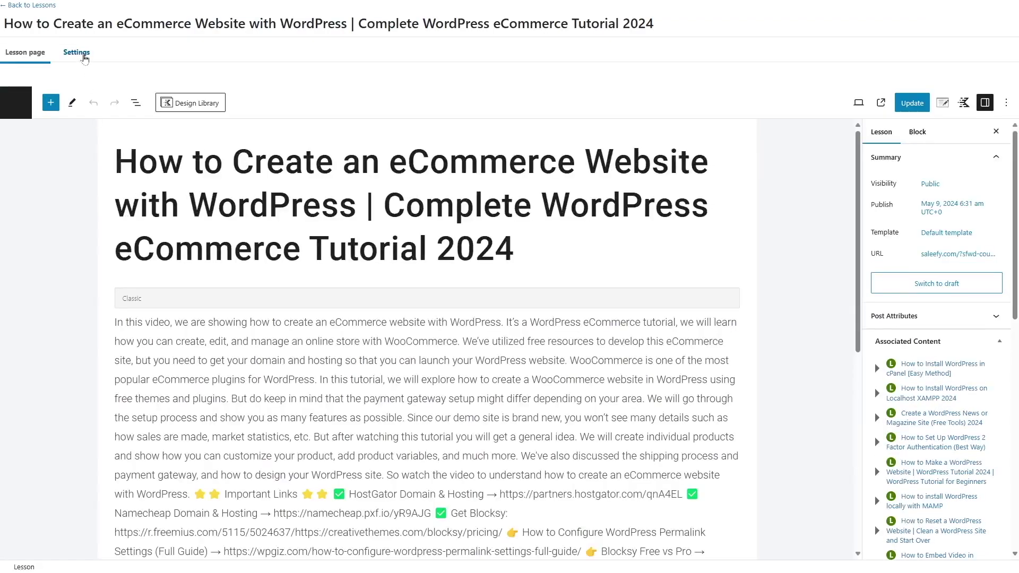
click(83, 55)
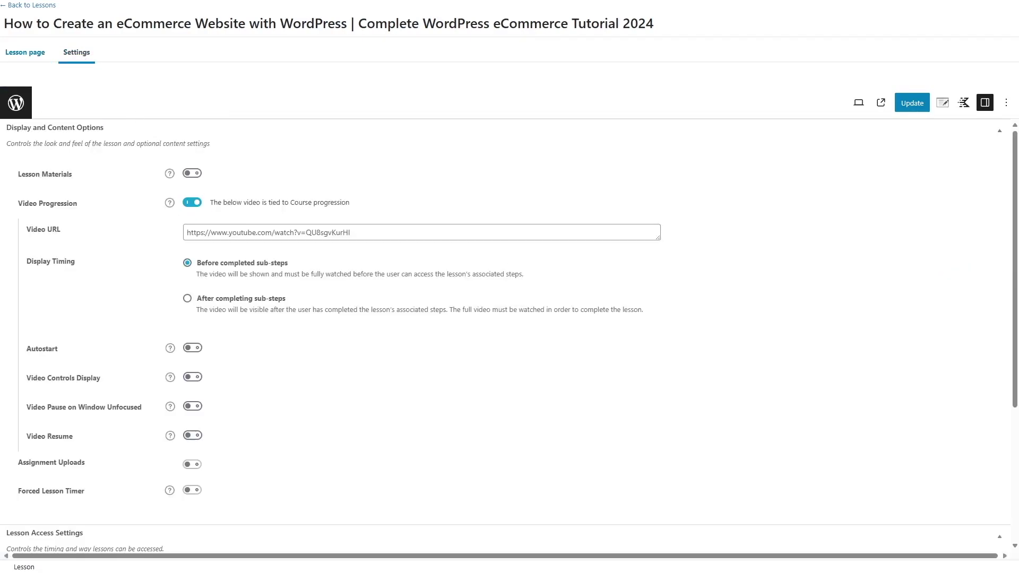
scroll(196, 276, down, 4)
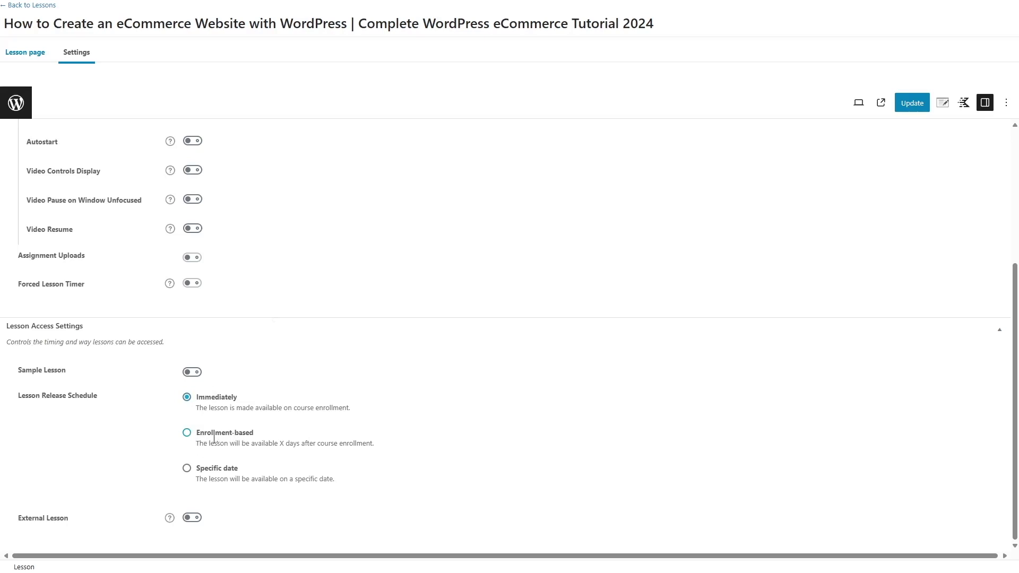
Make the lesson's release enrollment-based, 1 day after course enrollment, and save the lesson.
click(187, 433)
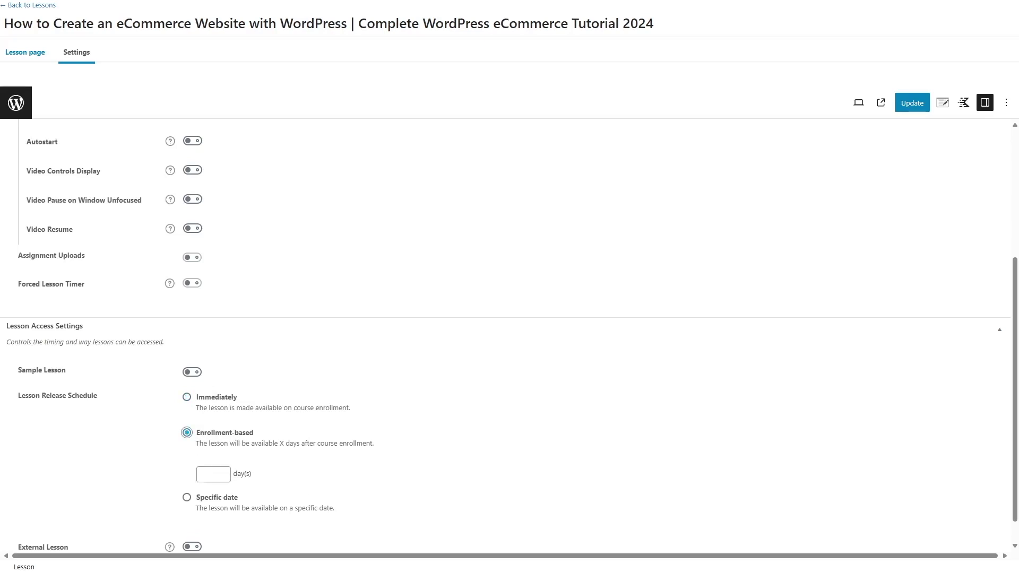
click(211, 474)
text(1)
click(908, 106)
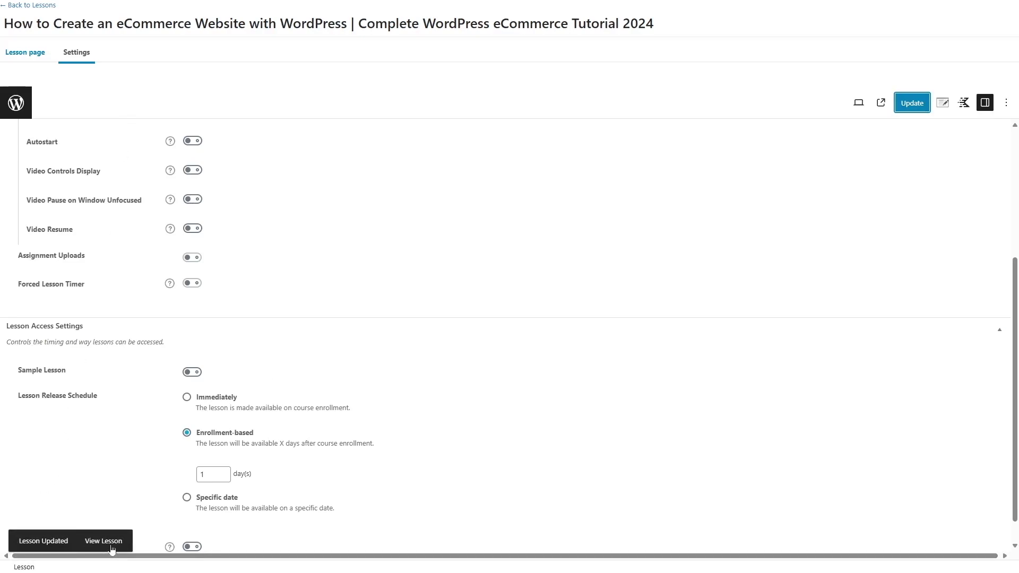
Leave the lesson editor and open the WordPress Basic For Everyone course from the live site's Course Page.
click(51, 7)
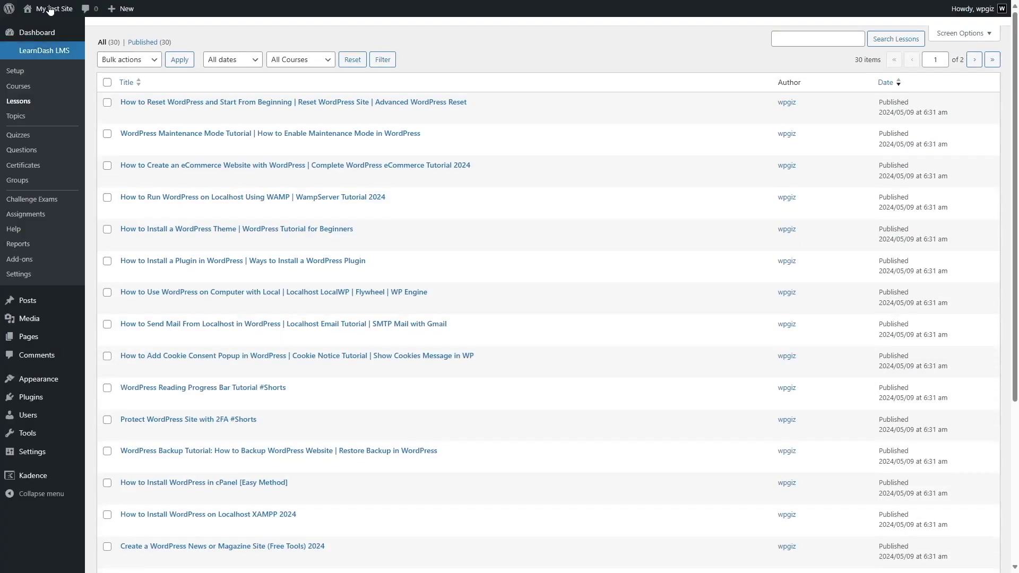
mouse_move(51, 9)
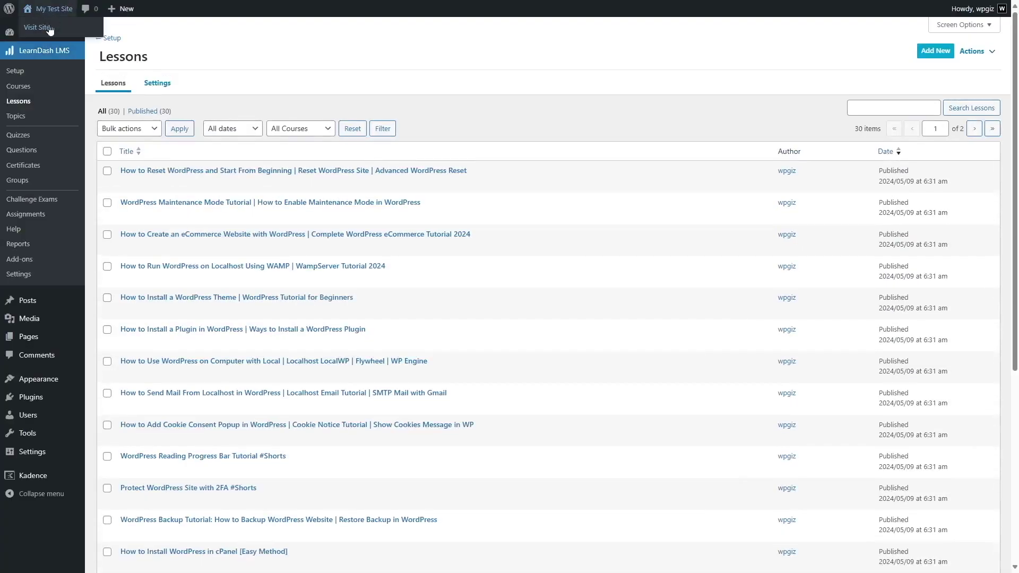
click(50, 29)
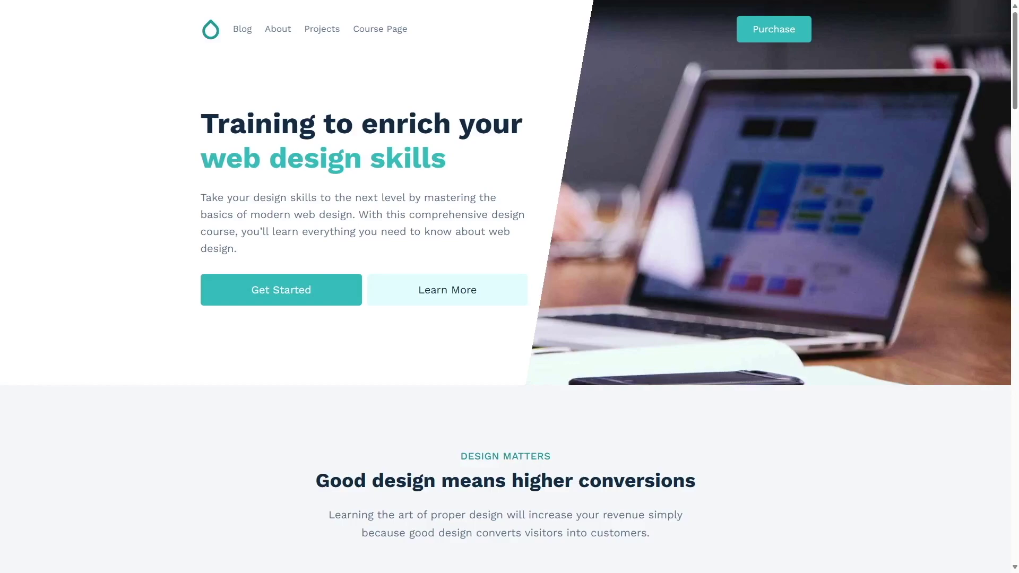
click(379, 32)
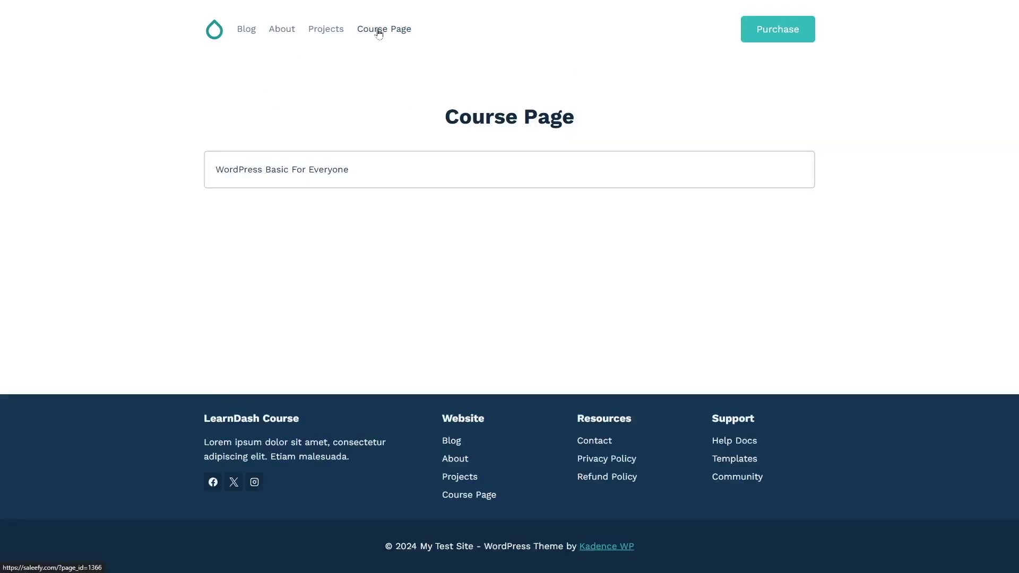
click(311, 170)
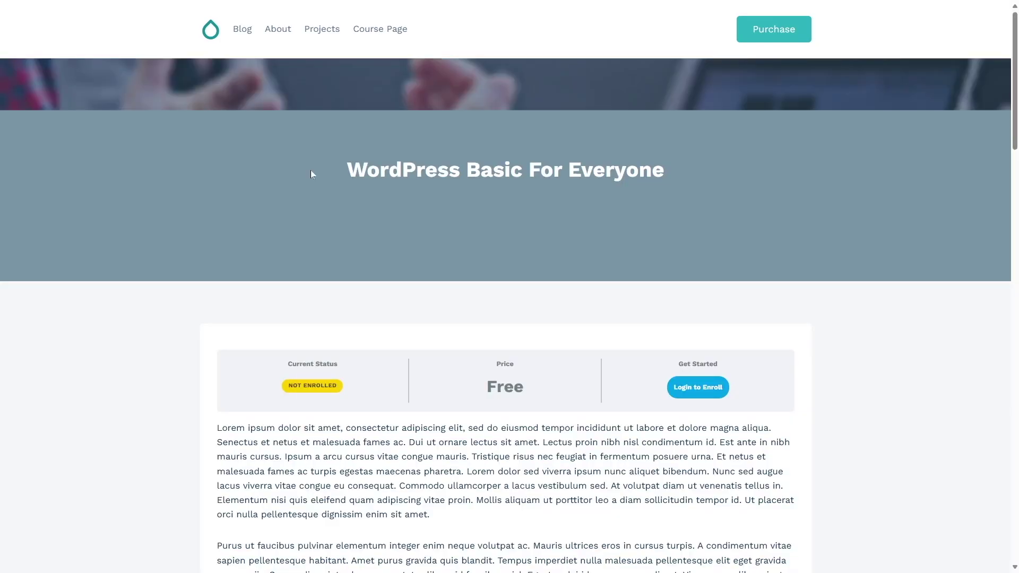
Log in with a student account and enroll in the free WordPress Basic For Everyone course.
scroll(461, 240, down, 1)
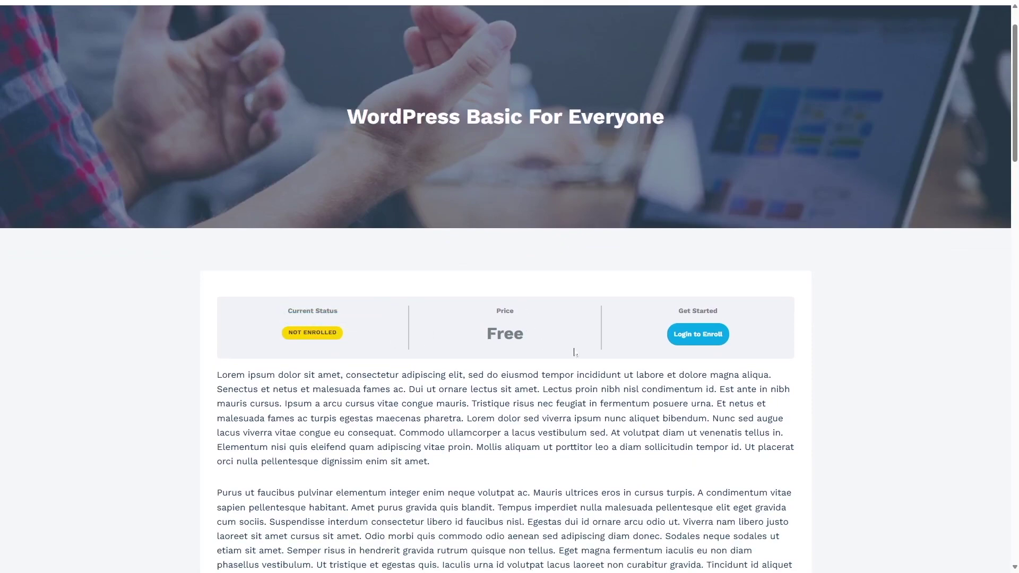
click(696, 338)
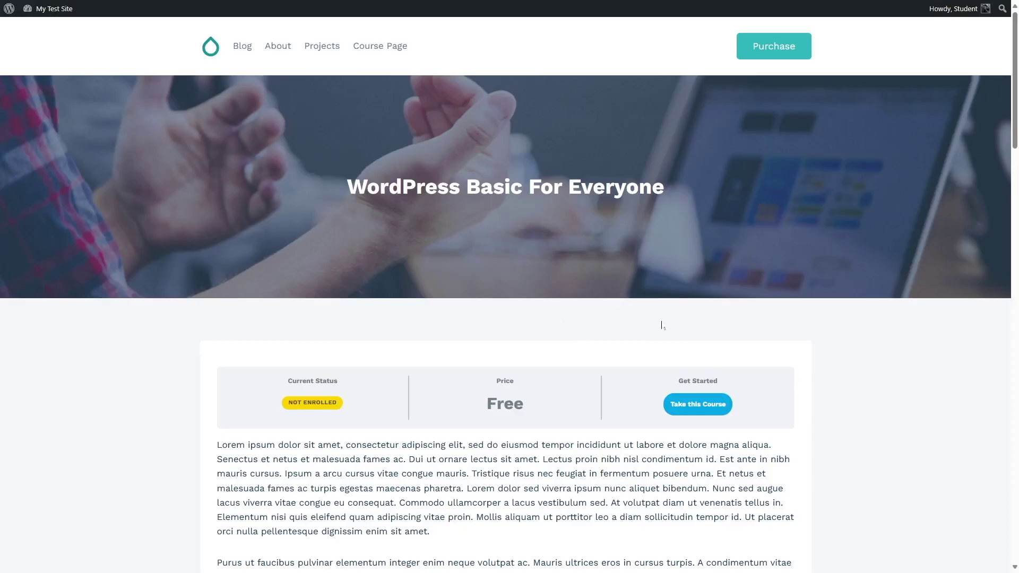
click(700, 414)
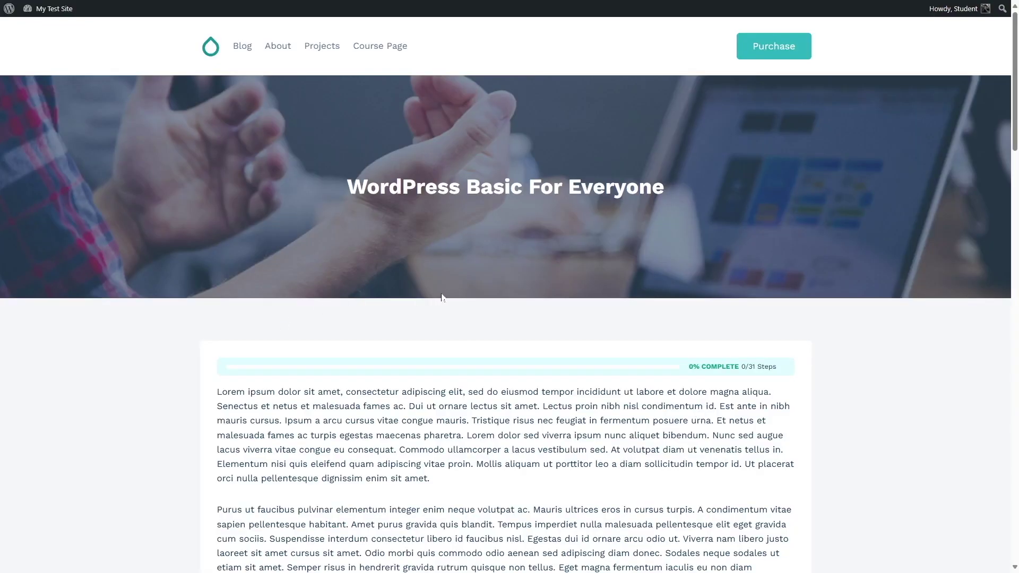
Expand the "How to Install WordPress on Localhost XAMPP 2024" lesson in the Course Content list.
scroll(442, 298, down, 15)
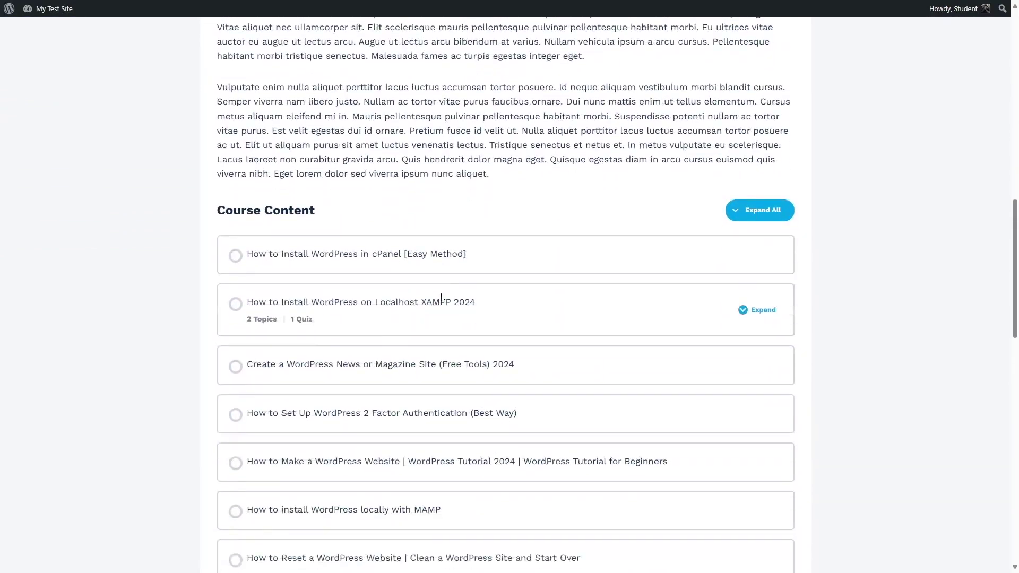
scroll(441, 298, down, 2)
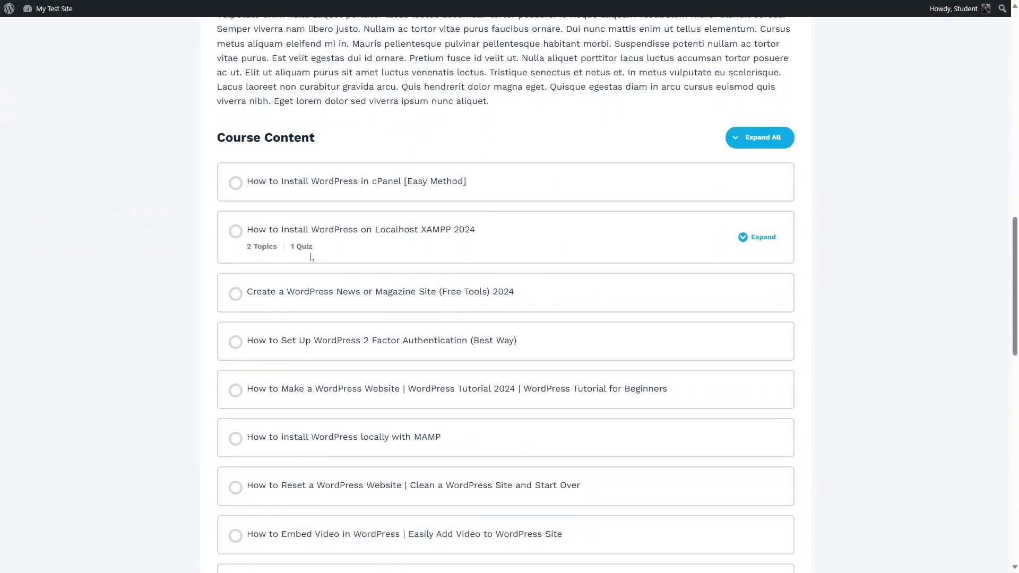
click(758, 237)
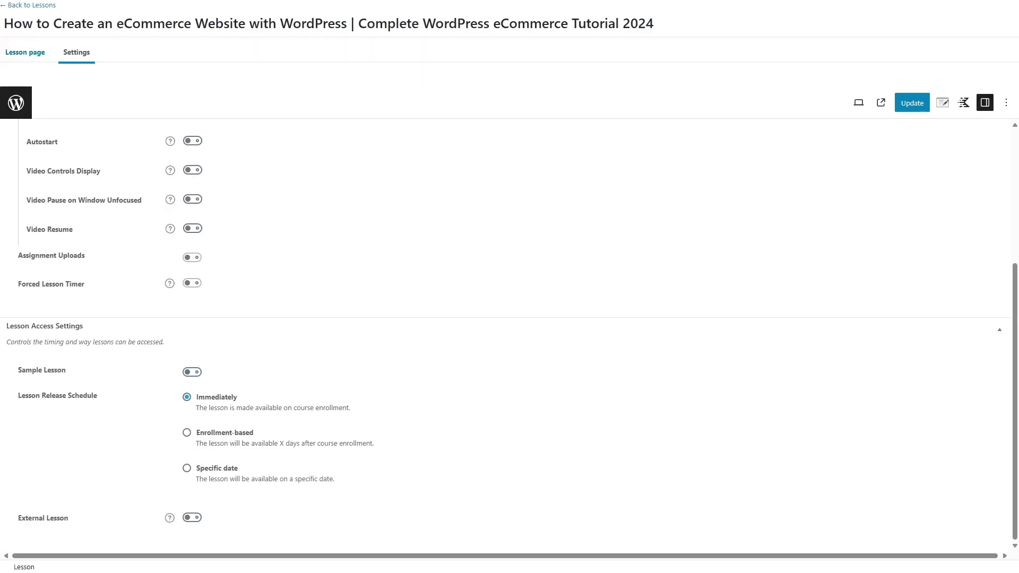
Return to the admin course list, open WordPress Basic For Everyone for editing and look through its course page.
click(36, 7)
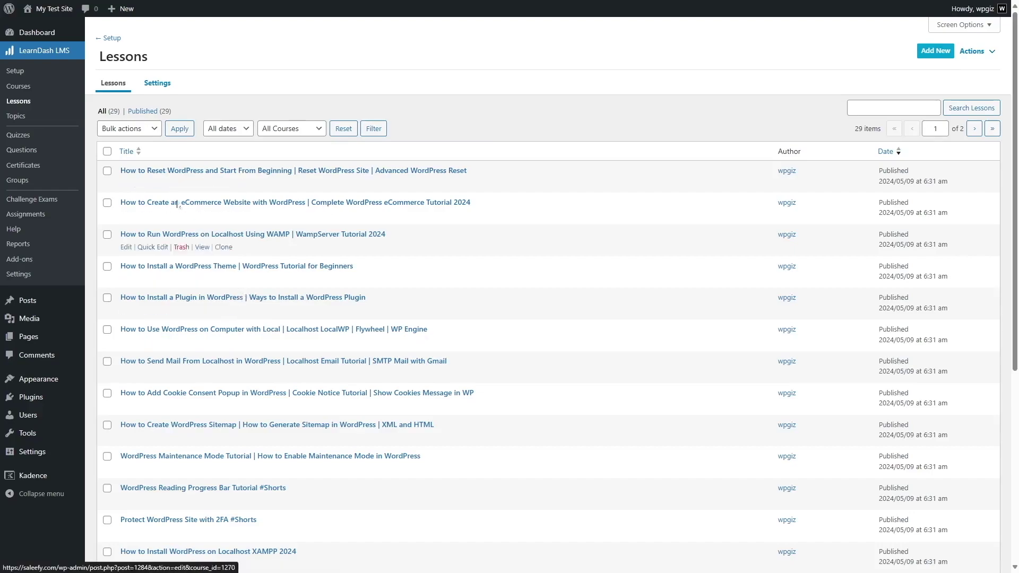
click(26, 91)
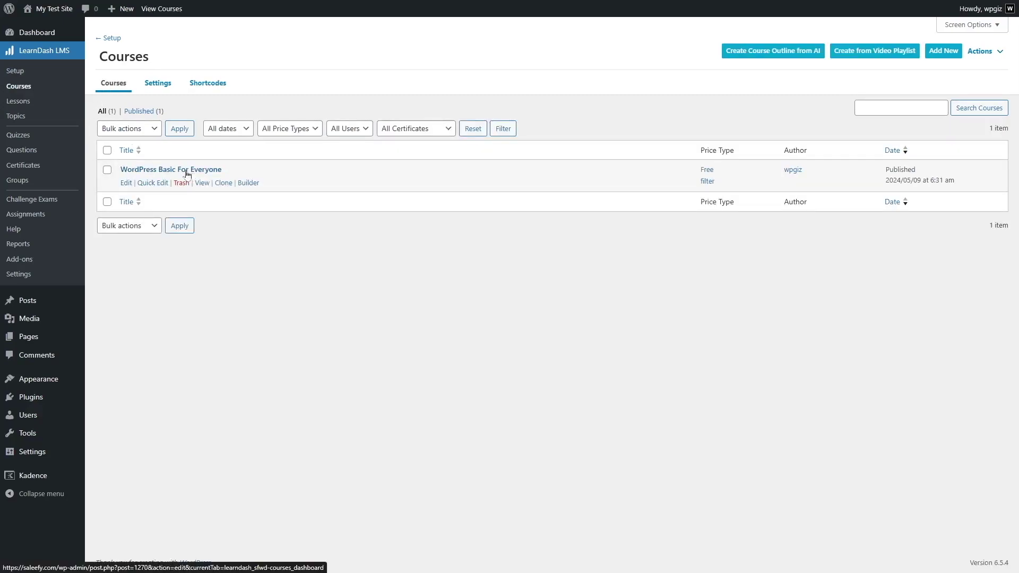
click(128, 185)
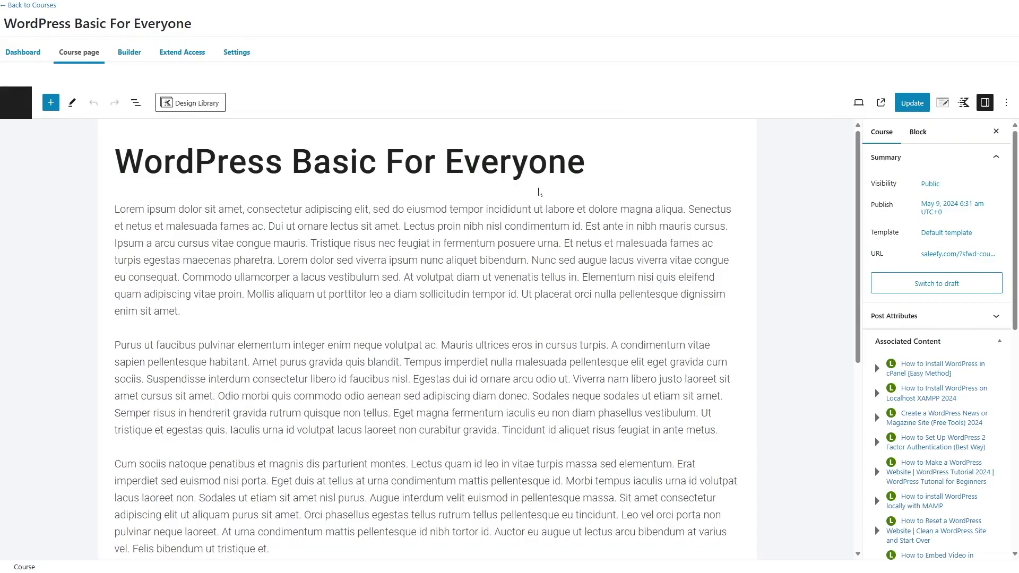
scroll(127, 189, down, 6)
scroll(127, 190, up, 5)
scroll(424, 340, up, 2)
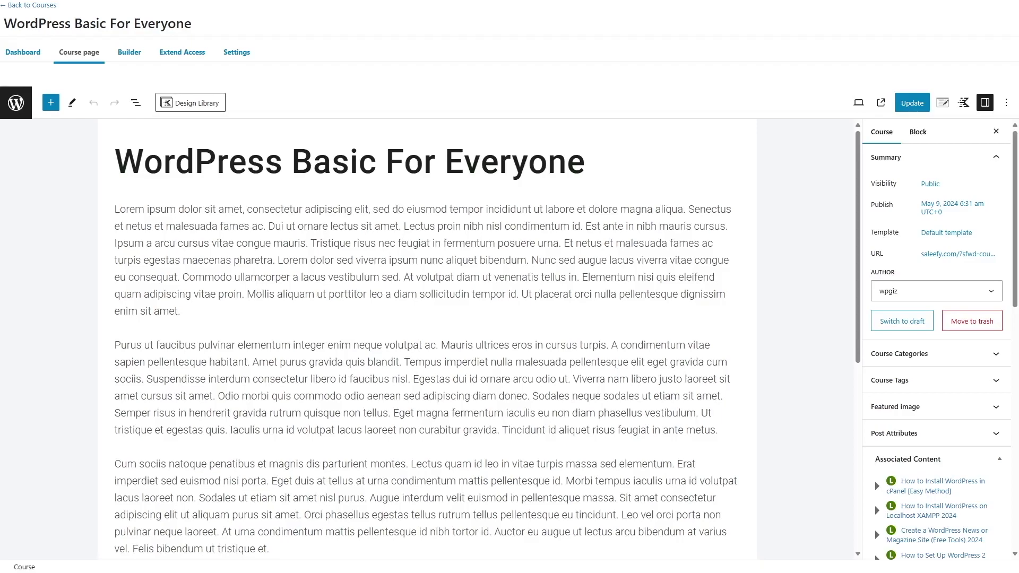
scroll(481, 339, down, 5)
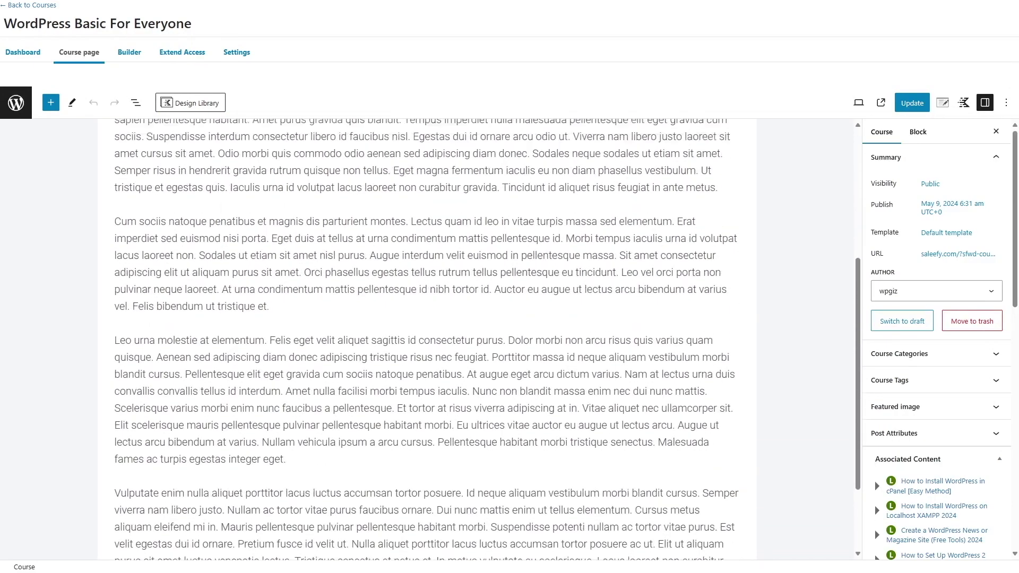
Open the WordPress Basic For Everyone course builder and inspect the topics and quiz under "How to Install WordPress on Localhost XAMPP 2024".
scroll(481, 339, up, 5)
click(123, 58)
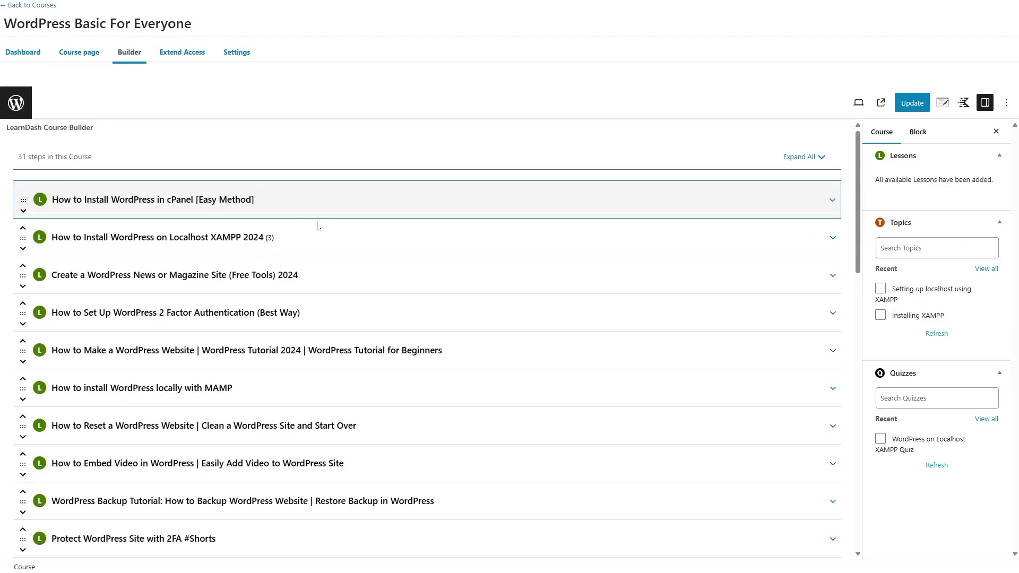
scroll(424, 318, down, 4)
scroll(425, 319, up, 4)
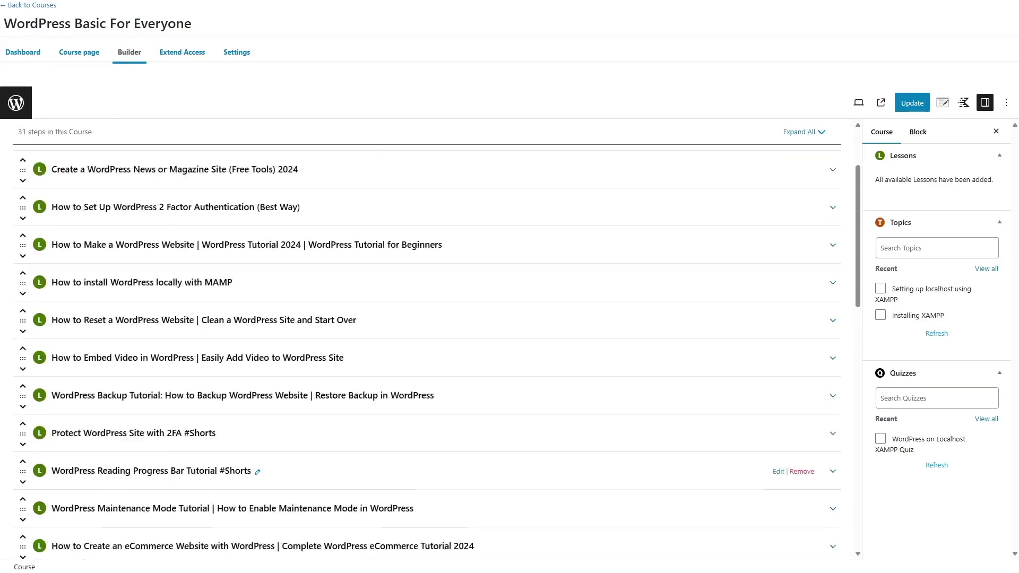
click(833, 237)
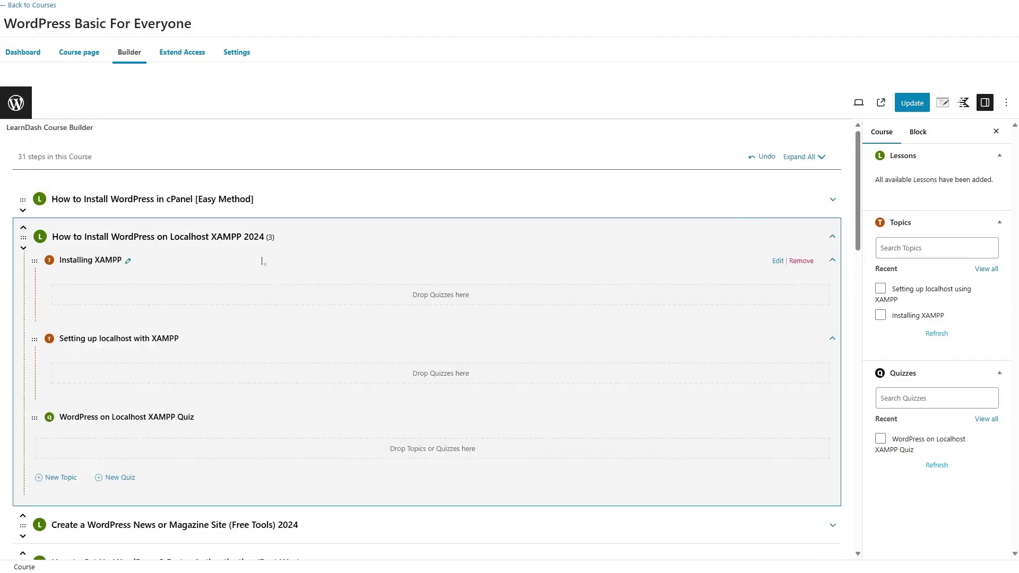
click(832, 237)
click(833, 239)
Open the "How to Install WordPress on Localhost XAMPP 2024" lesson for editing and examine the Lesson Release Schedule in its settings.
click(778, 237)
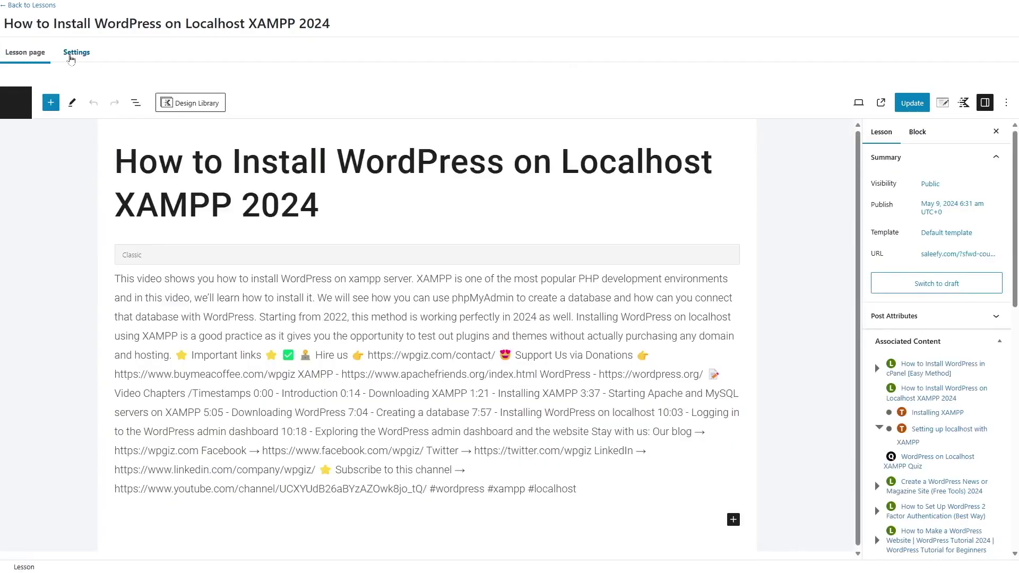
click(71, 59)
scroll(210, 425, down, 4)
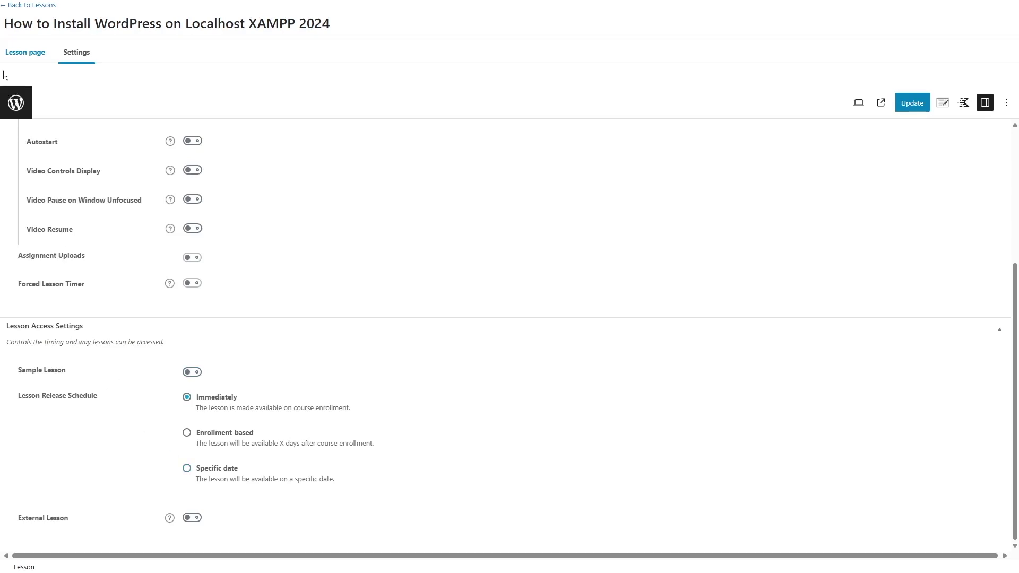
Return to the course builder, collapse the XAMPP lesson and look through the full lesson list.
key(alt+Left)
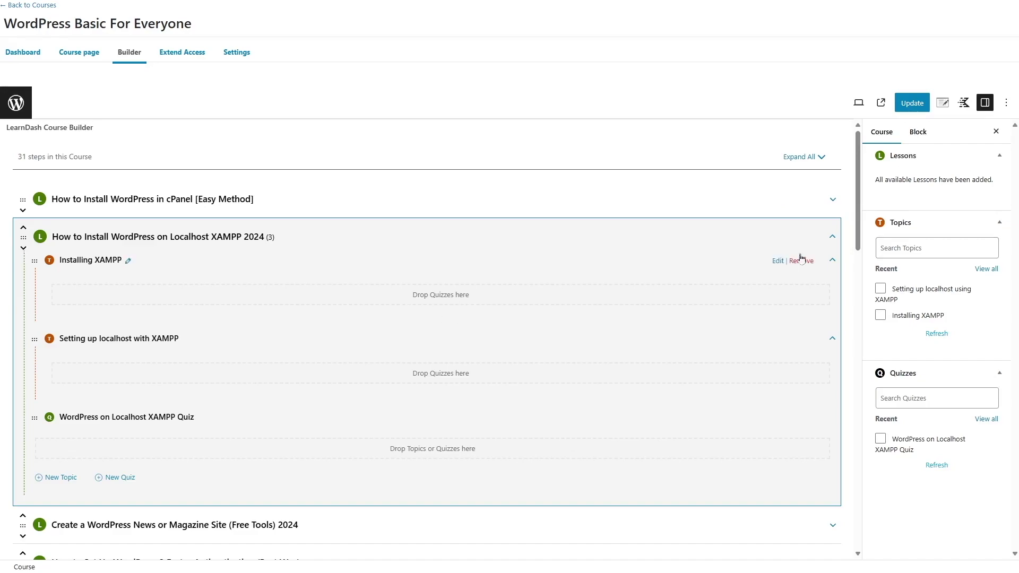
click(832, 237)
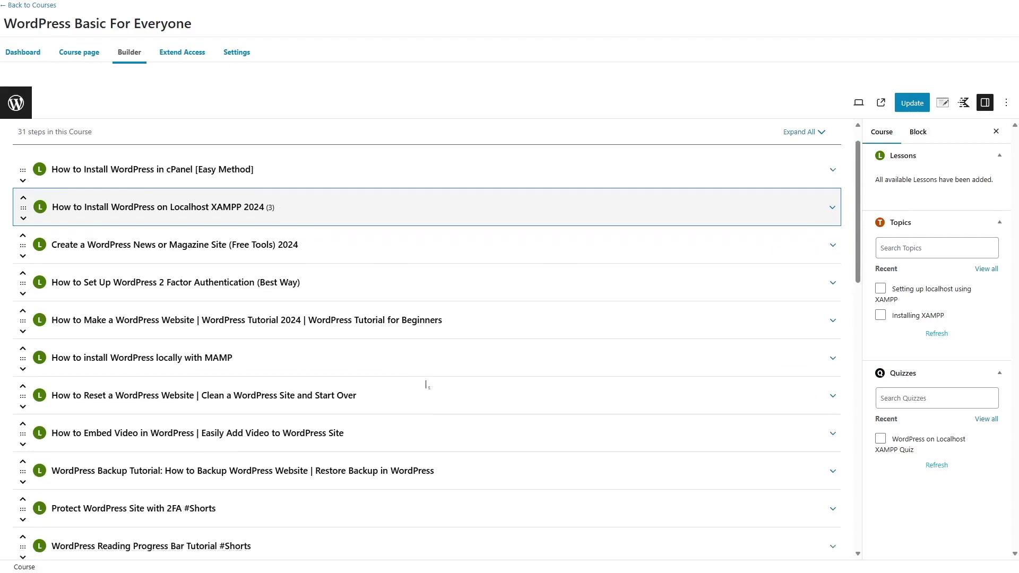
scroll(428, 380, down, 10)
scroll(399, 432, up, 10)
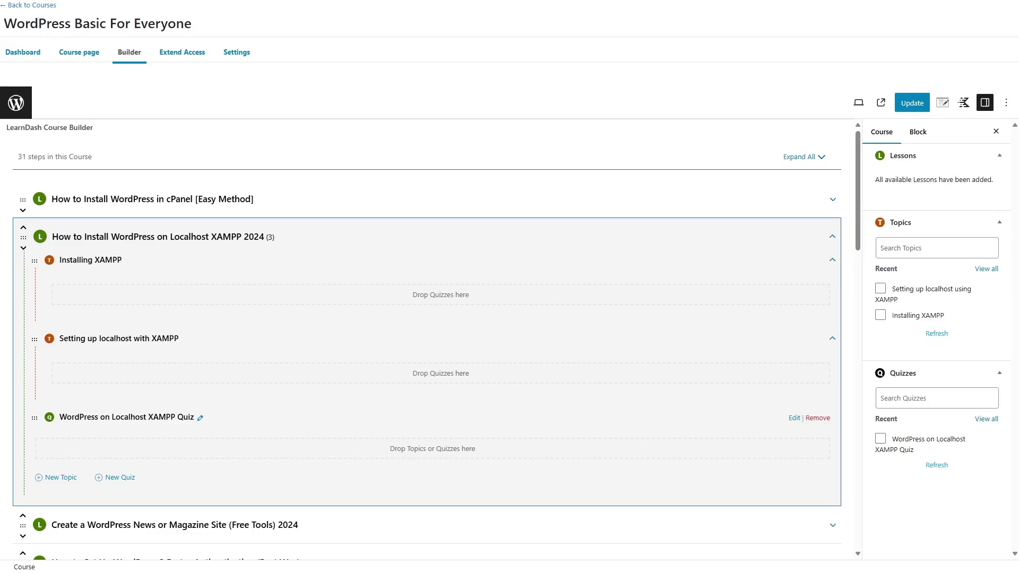
Open the WordPress on Localhost XAMPP Quiz for editing, view its question builder and go to its access settings.
click(794, 418)
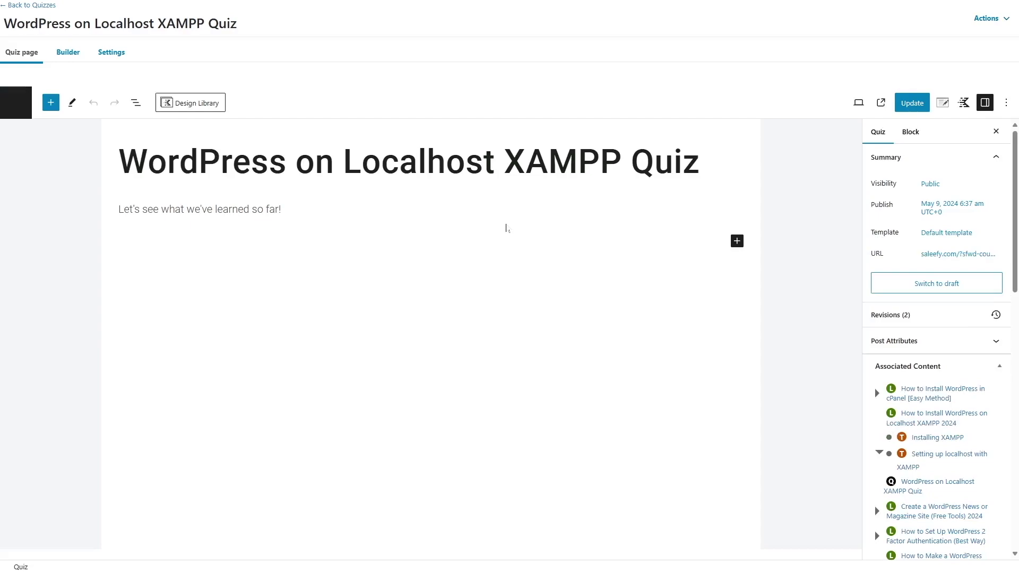
click(67, 52)
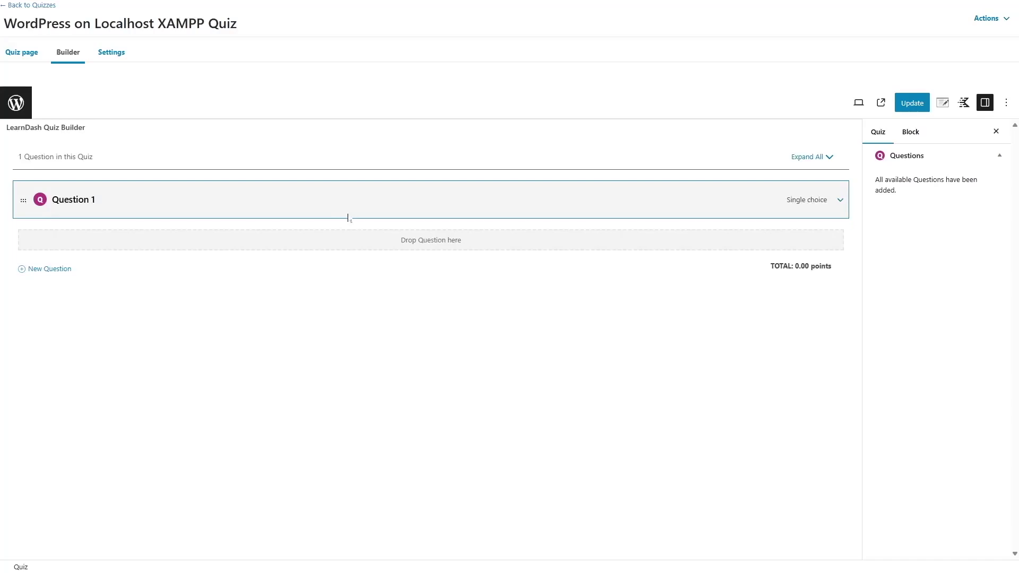
click(119, 55)
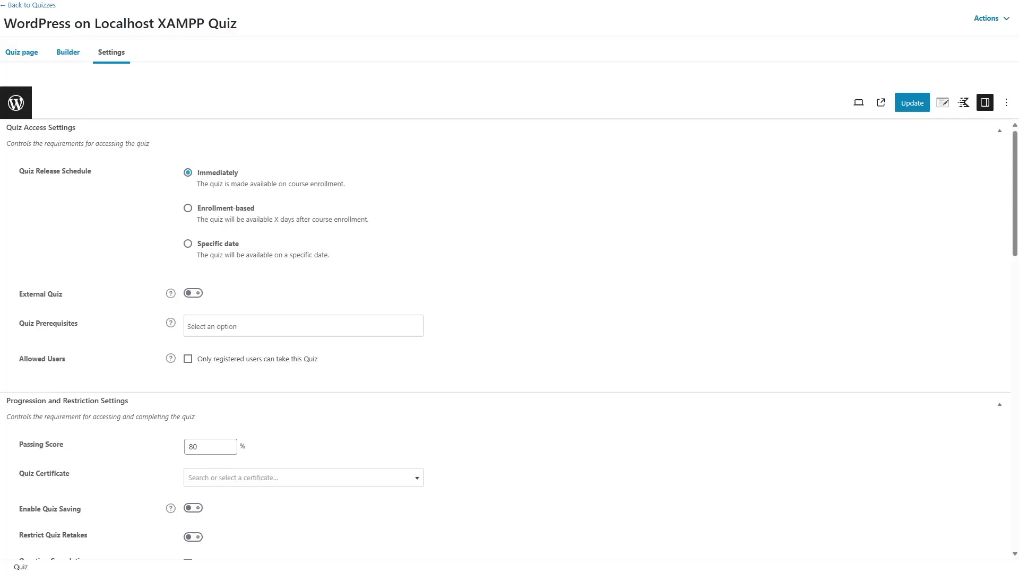
Try the Enrollment-based and Specific date options of the Quiz Release Schedule and set it back to Immediately.
click(188, 209)
click(187, 271)
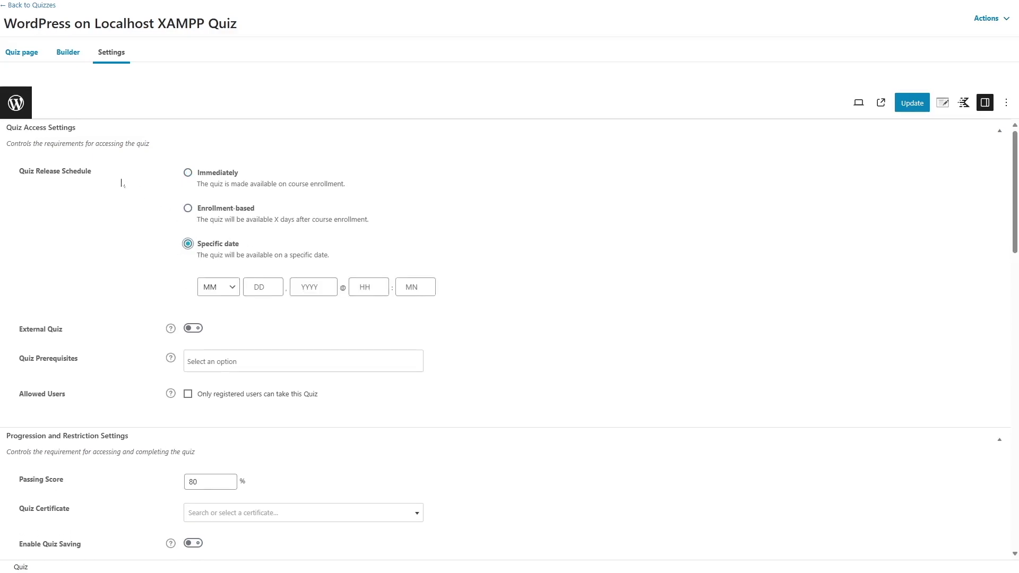
click(199, 181)
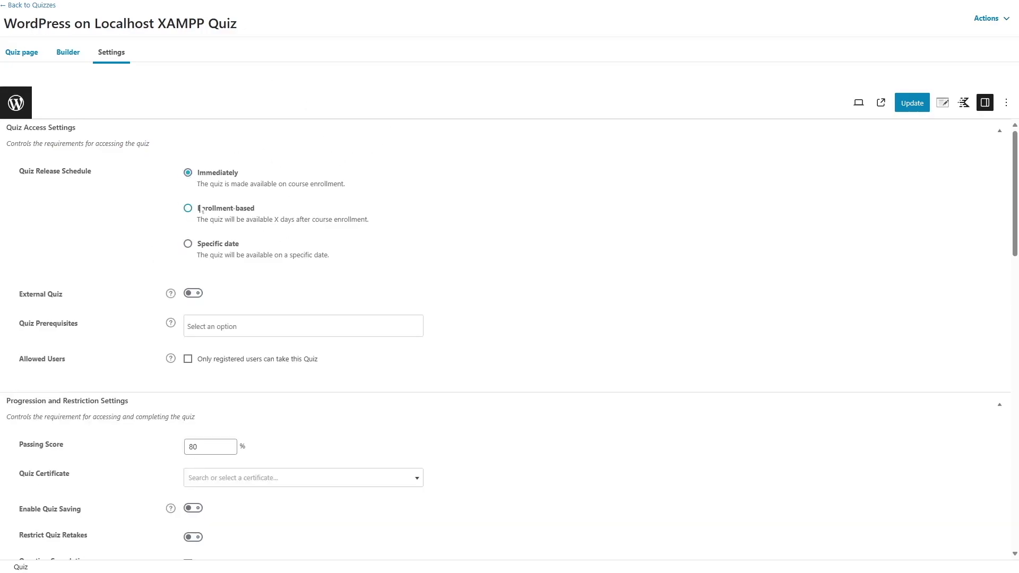
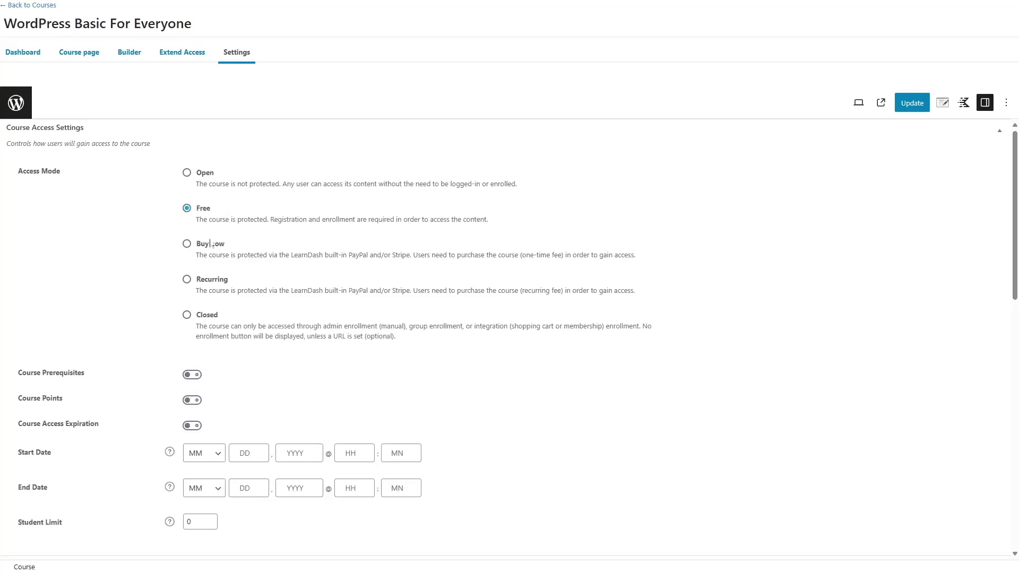
Preview the course's Buy now and Recurring access modes, set Access Mode to Closed and open its Button URL for editing.
click(187, 244)
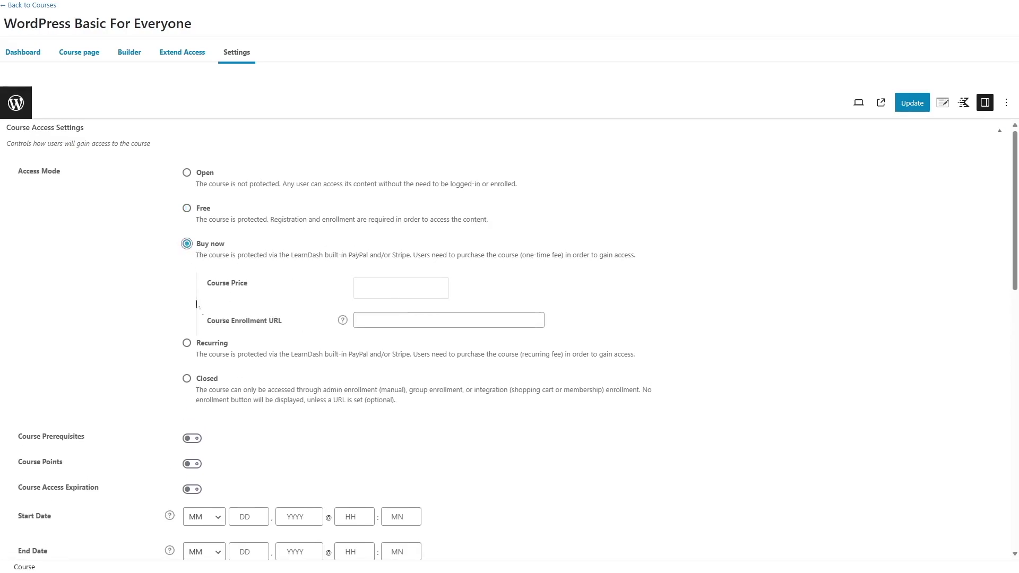
click(187, 343)
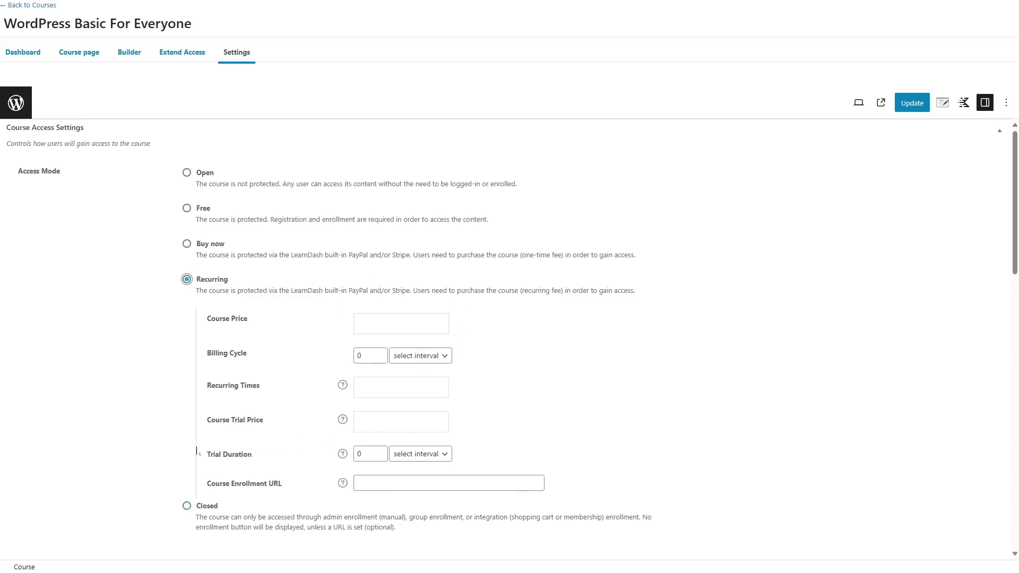
click(186, 507)
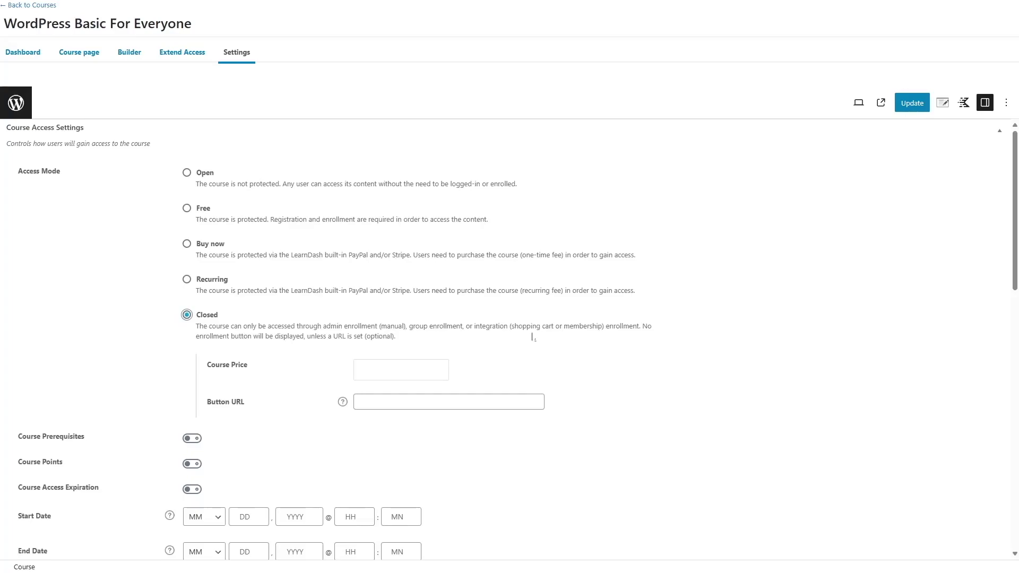
click(403, 401)
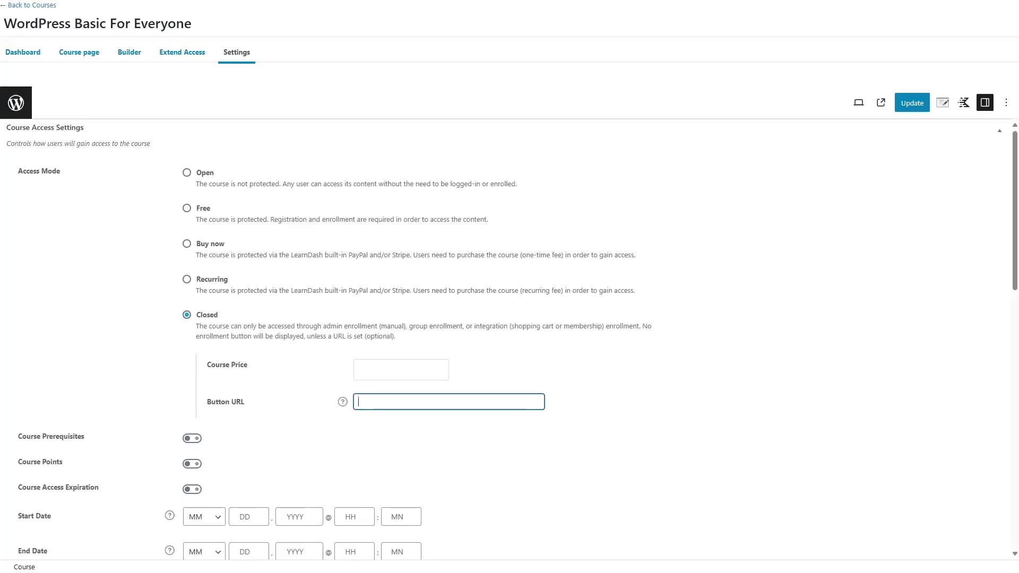